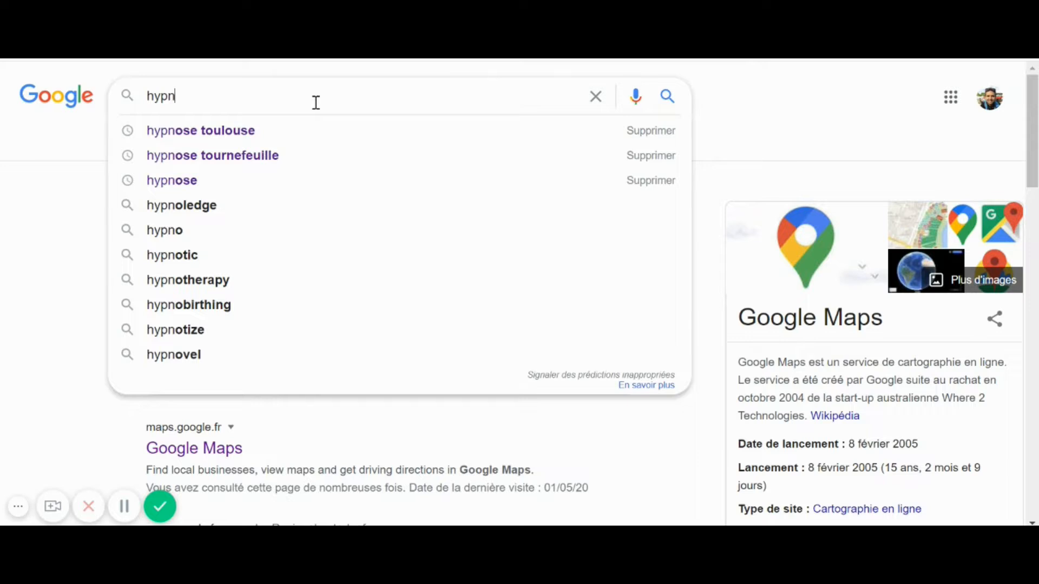
# Search Google for "hypnose toulouse" using the suggested query
pyautogui.press('Down')
pyautogui.press('Down')
pyautogui.press('Up')
pyautogui.press('Return')
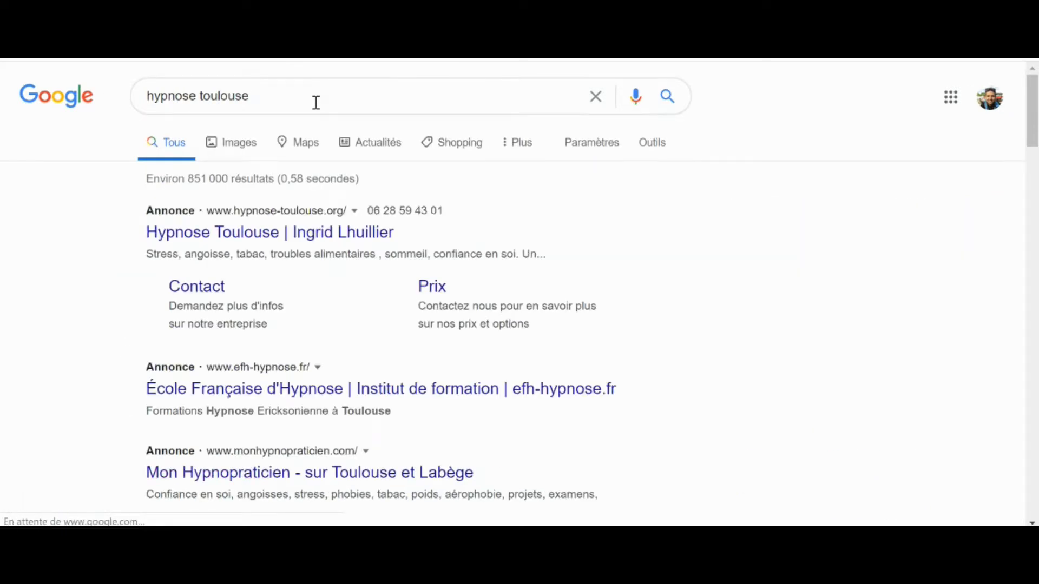
# Examine the search results for hypnose toulouse, from the ads and directory links to the local listings and organic results
pyautogui.scroll(-6, 325, 335)
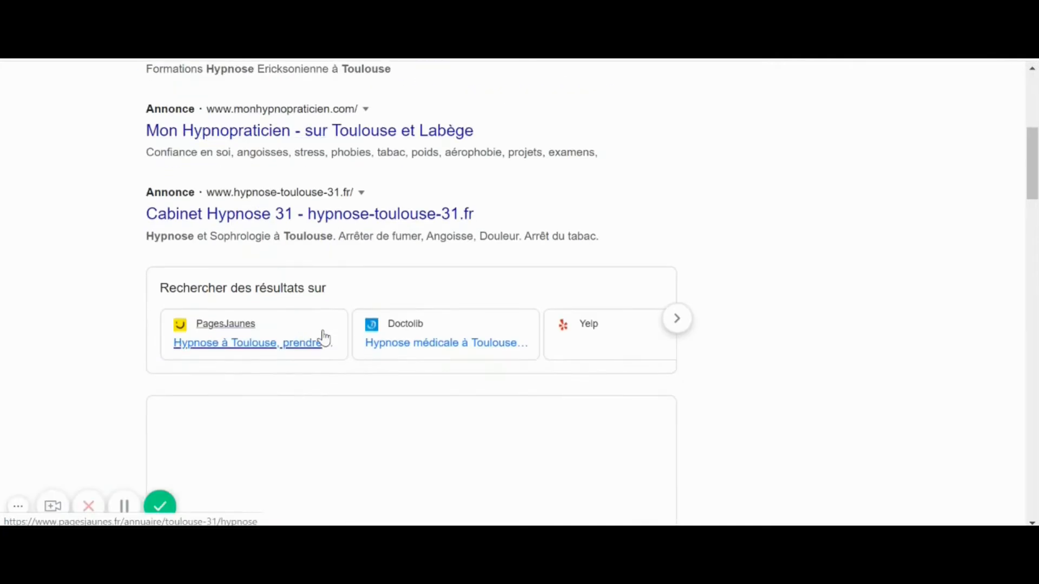
pyautogui.scroll(5, 322, 339)
pyautogui.scroll(1, 357, 319)
pyautogui.scroll(-13, 383, 217)
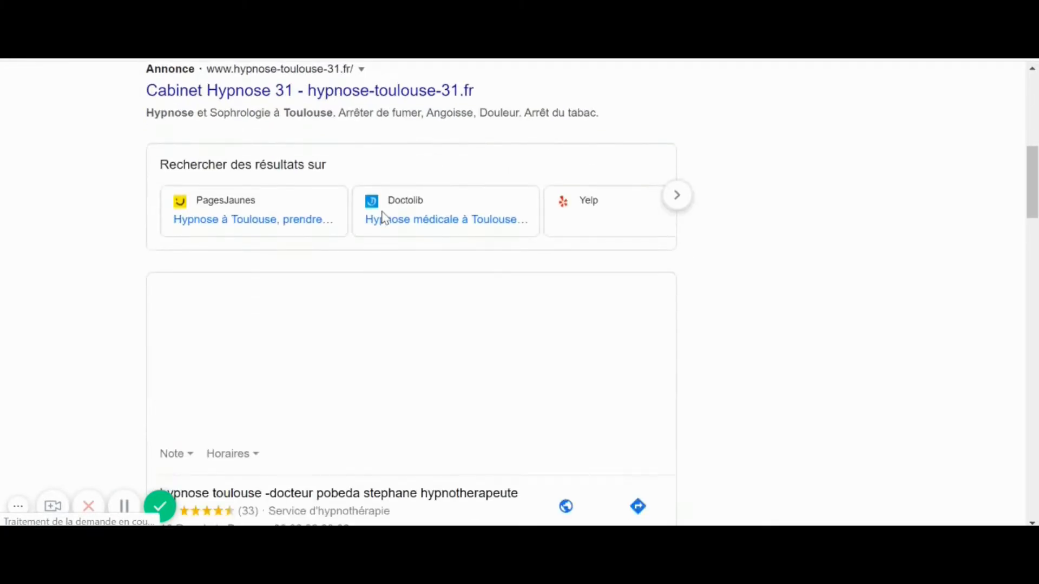
pyautogui.scroll(4, 791, 306)
pyautogui.scroll(-8, 791, 303)
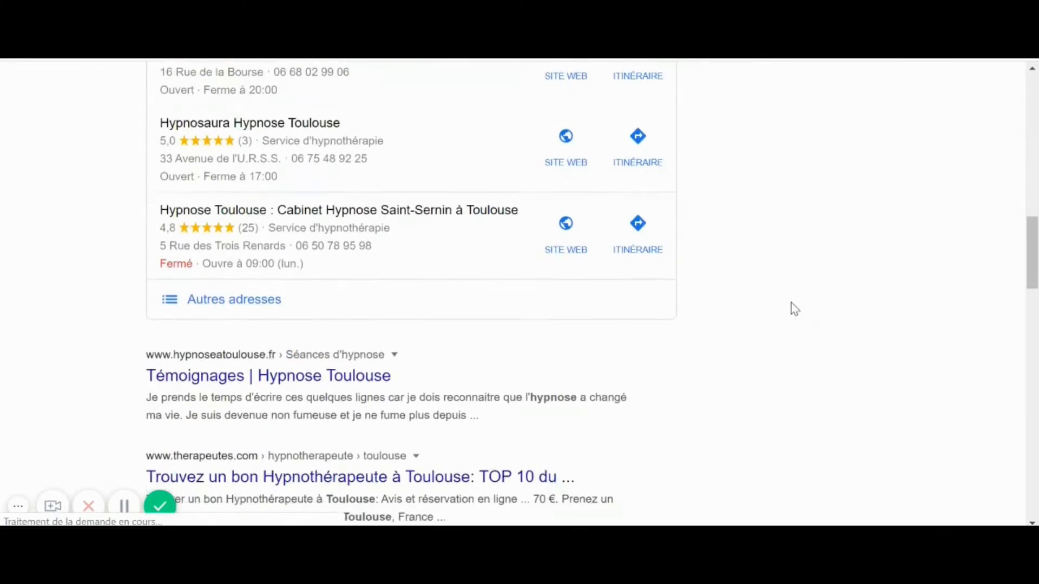
pyautogui.scroll(-5, 714, 274)
pyautogui.scroll(20, 514, 165)
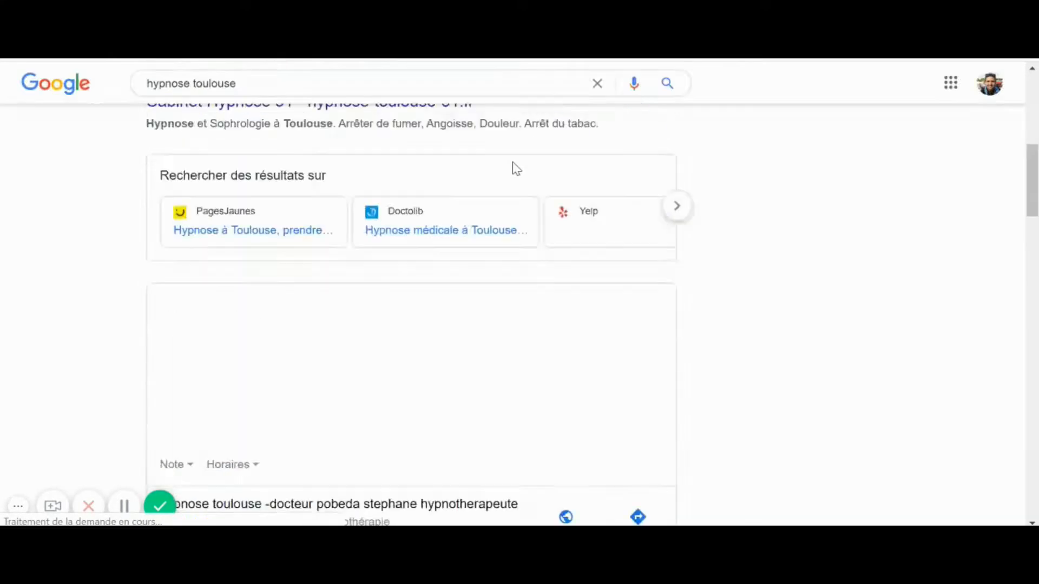
pyautogui.scroll(1, 616, 151)
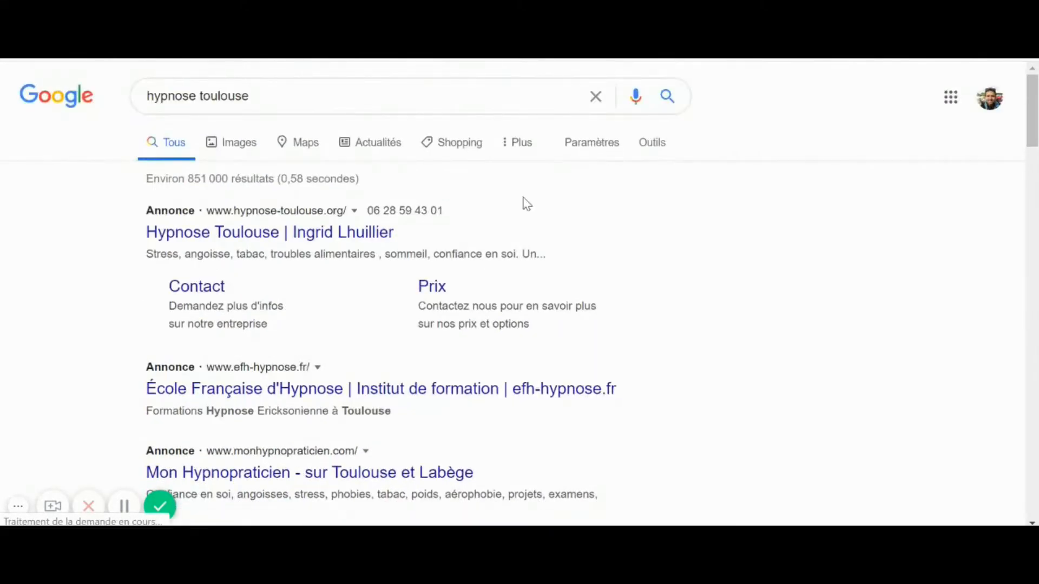
# Show the results in Google Maps and change the search there to "hypnothérapeute toulouse"
pyautogui.click(304, 150)
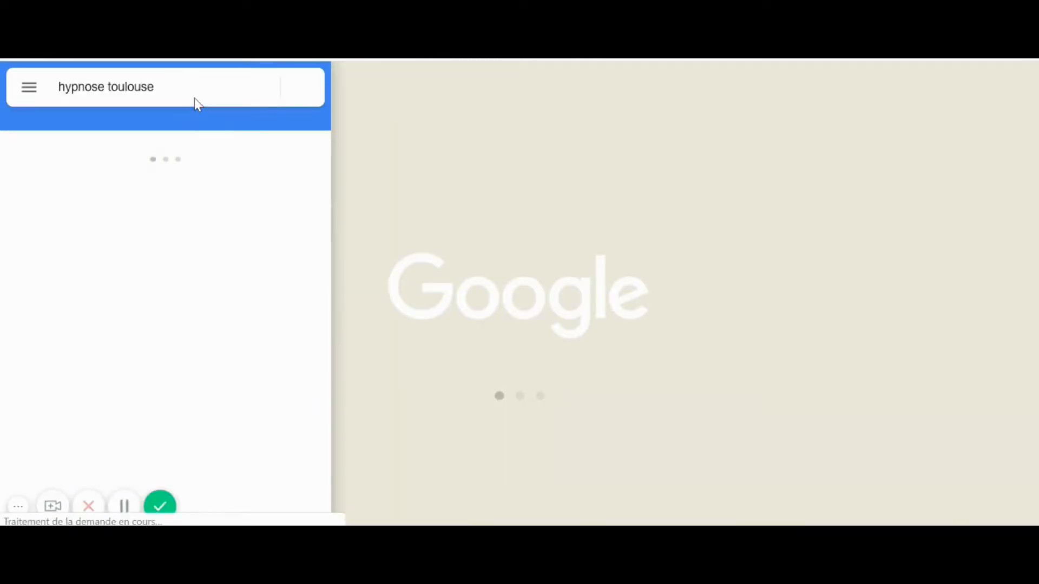
pyautogui.click(105, 91)
pyautogui.press('BackSpace')
pyautogui.press('BackSpace')
pyautogui.write('t')
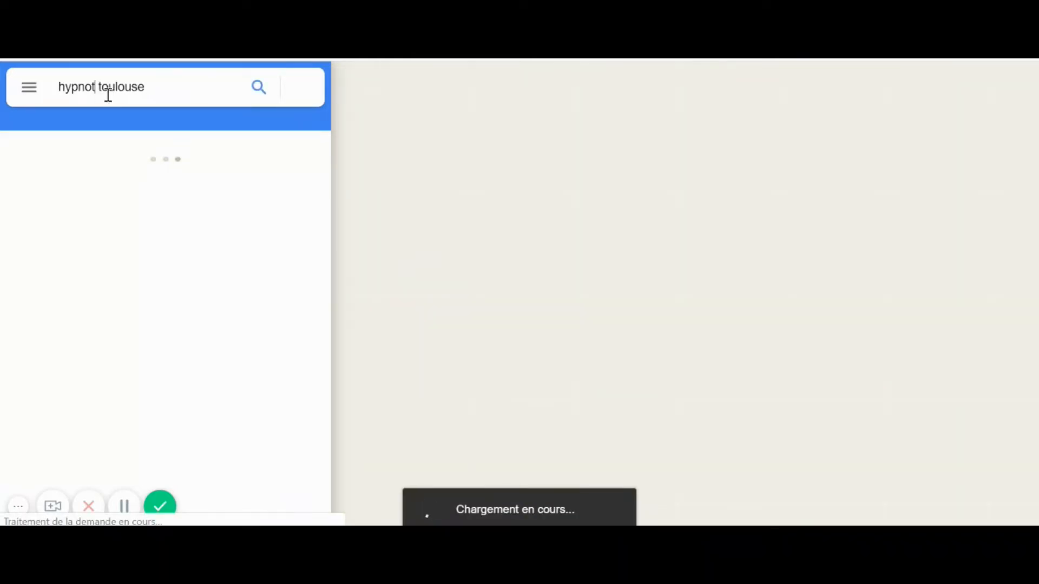
pyautogui.write('hérapeute')
pyautogui.press('Return')
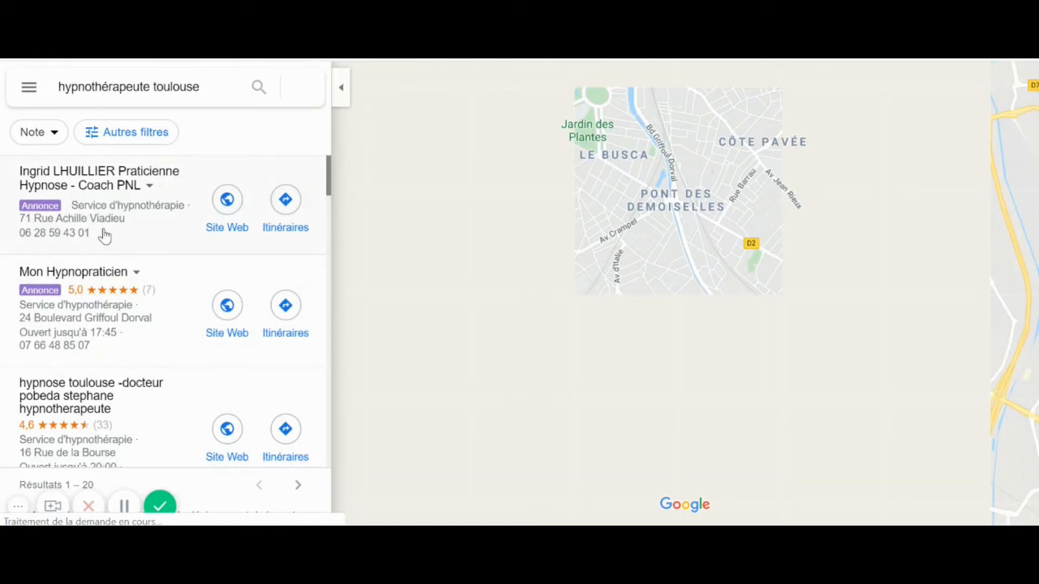
# Examine the hypnotherapist listings and their locations on the Toulouse map
pyautogui.scroll(-4, 105, 236)
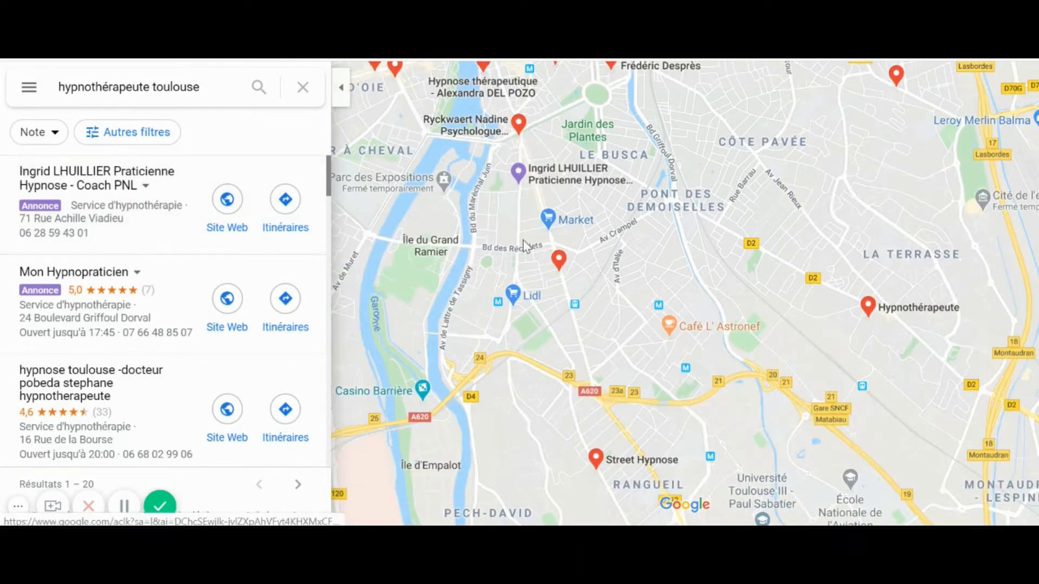
pyautogui.moveTo(651, 285); pyautogui.dragTo(674, 426)
pyautogui.scroll(-1, 726, 238)
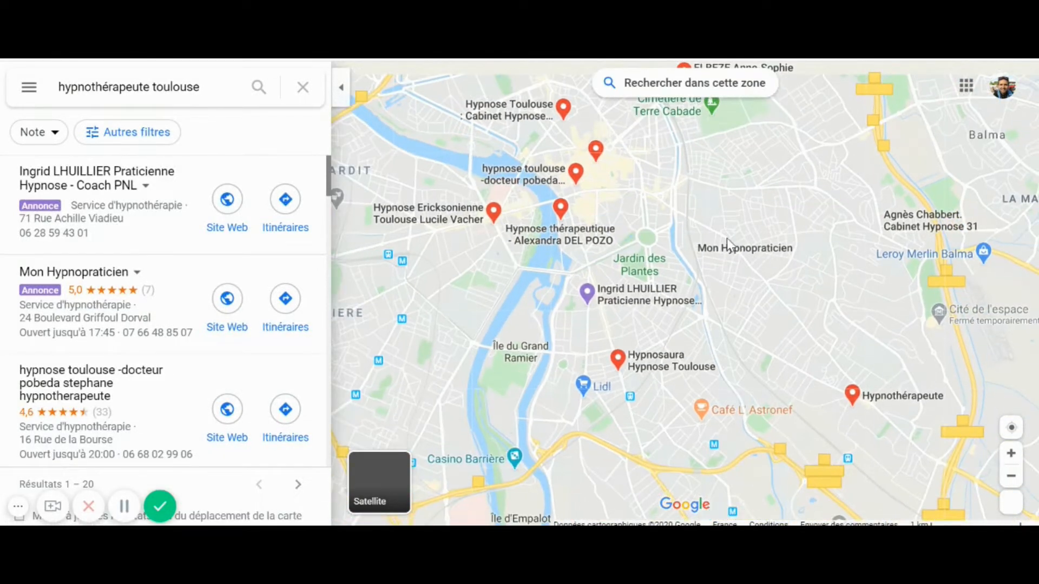
pyautogui.scroll(-1, 135, 269)
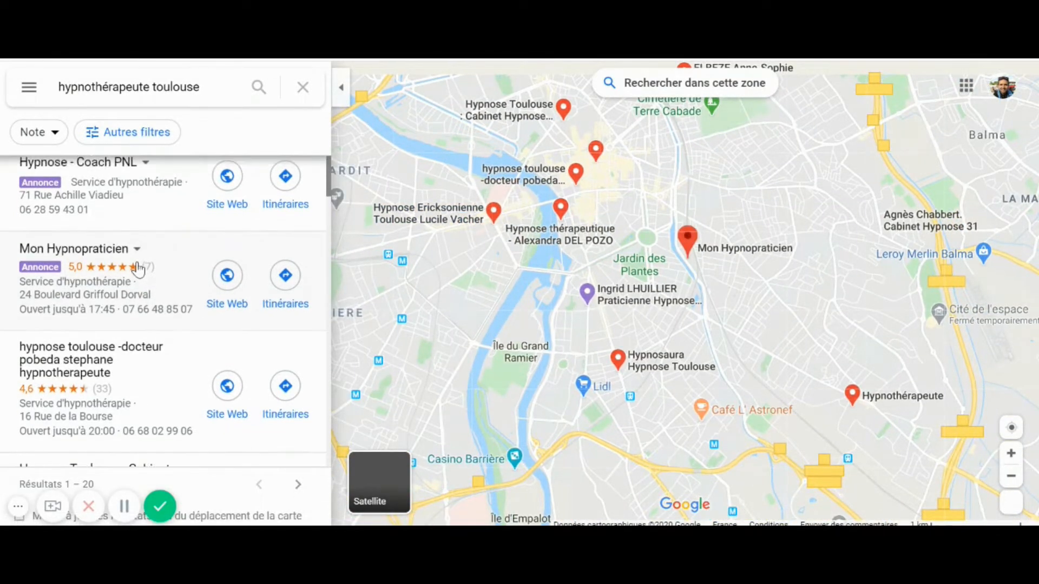
pyautogui.scroll(-3, 58, 211)
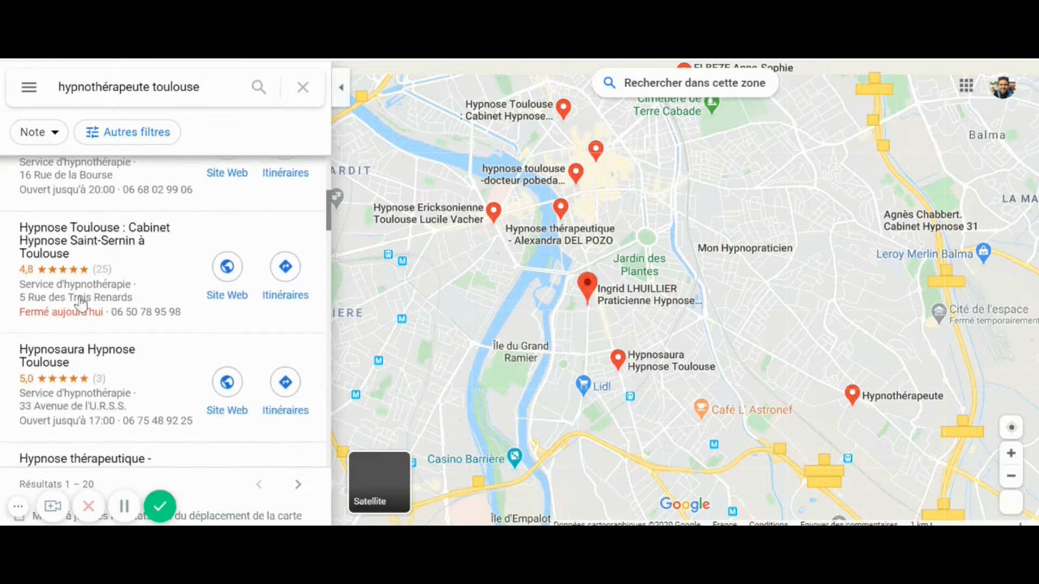
pyautogui.scroll(-1, 144, 318)
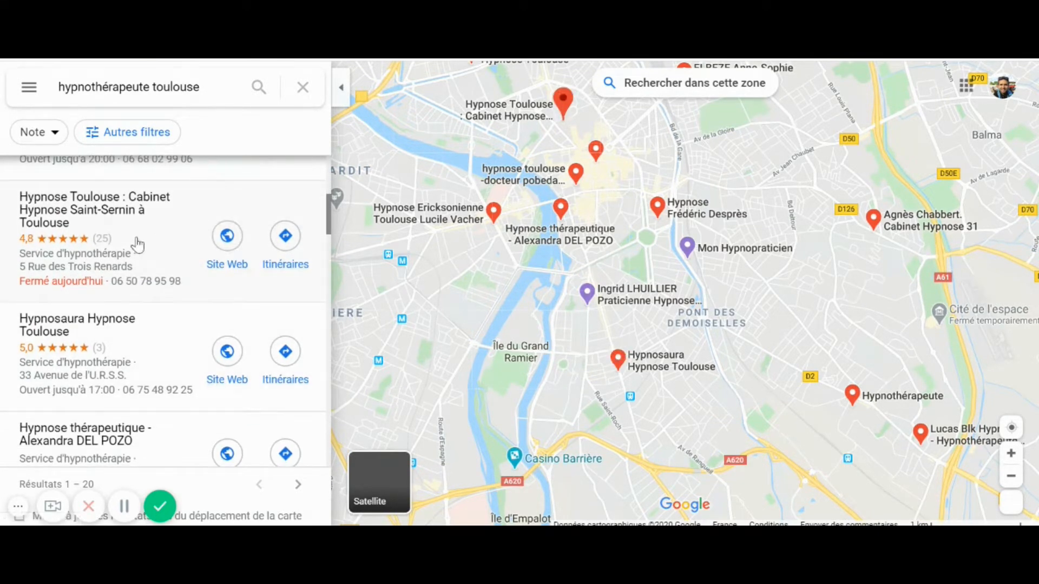
pyautogui.scroll(-3, 137, 245)
pyautogui.scroll(7, 137, 244)
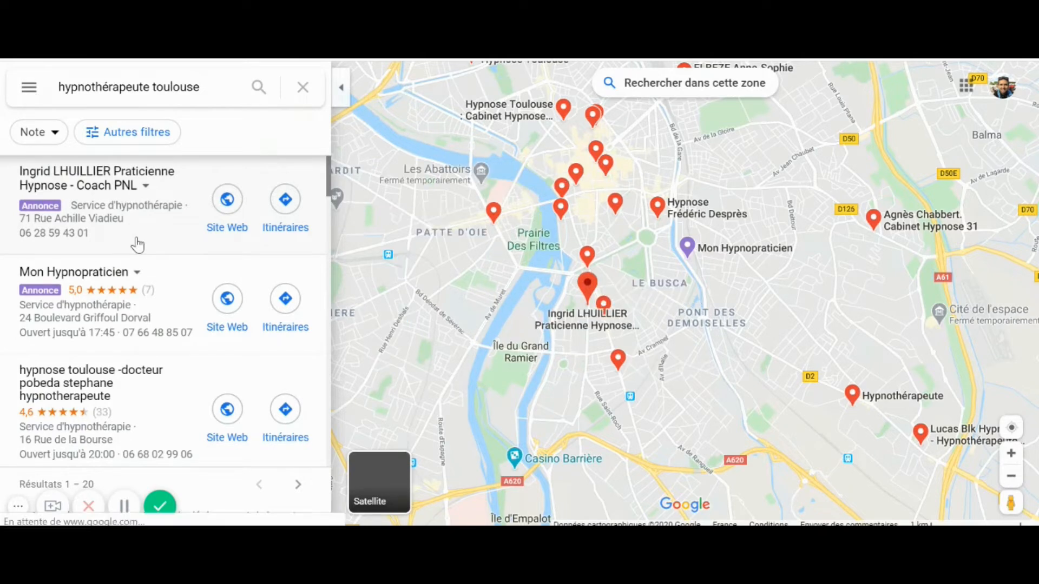
# Switch to the scraping bot and review its collected records across to the Website, Phone, Email and Facebook columns
pyautogui.click(263, 534)
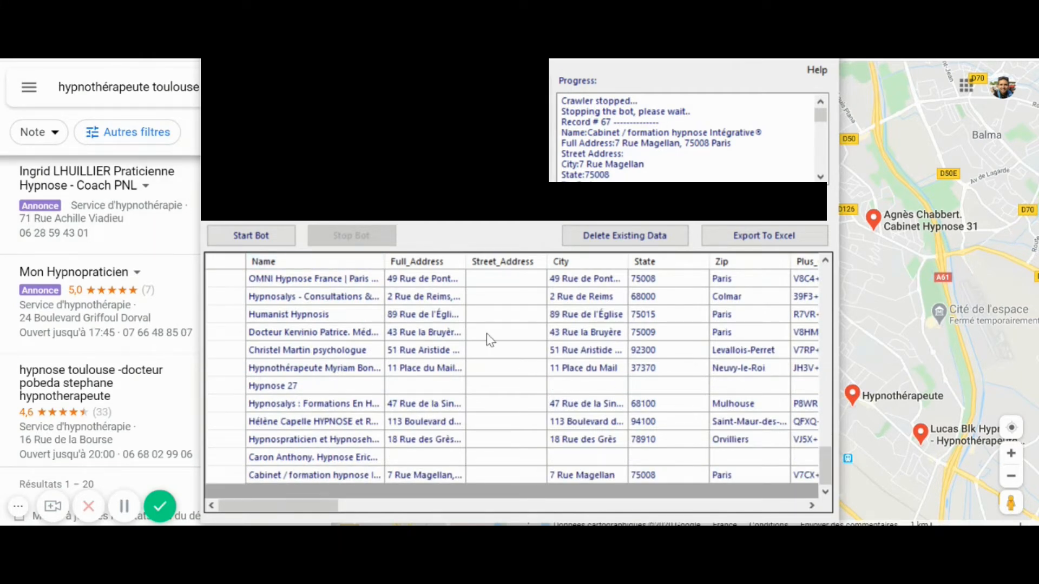
pyautogui.scroll(5, 486, 334)
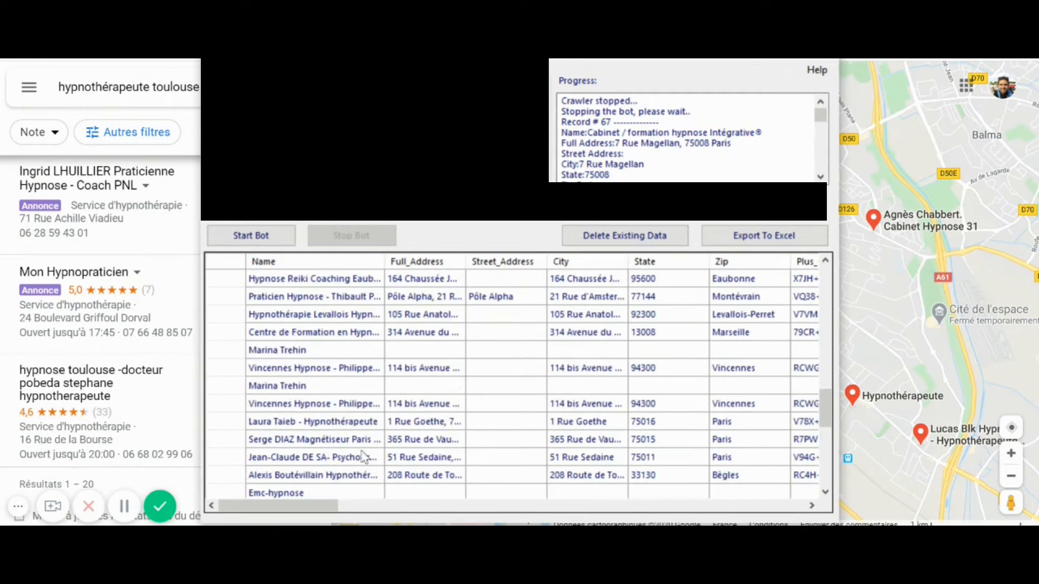
pyautogui.moveTo(315, 510); pyautogui.dragTo(409, 505)
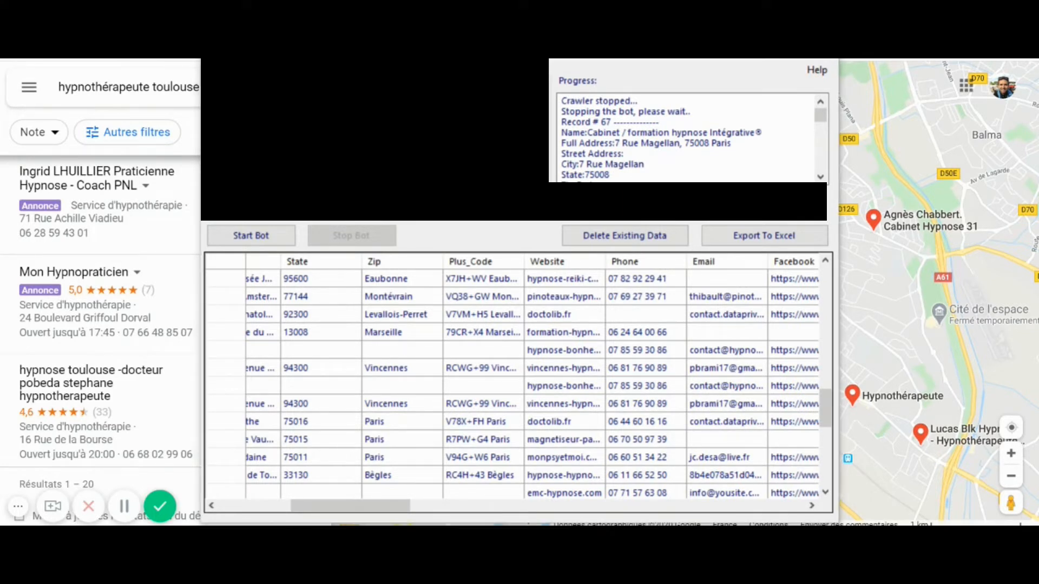
# Check the automated browser's "hypnothérapeute france" search, start the bot, and bring its browser window to the front
pyautogui.click(290, 533)
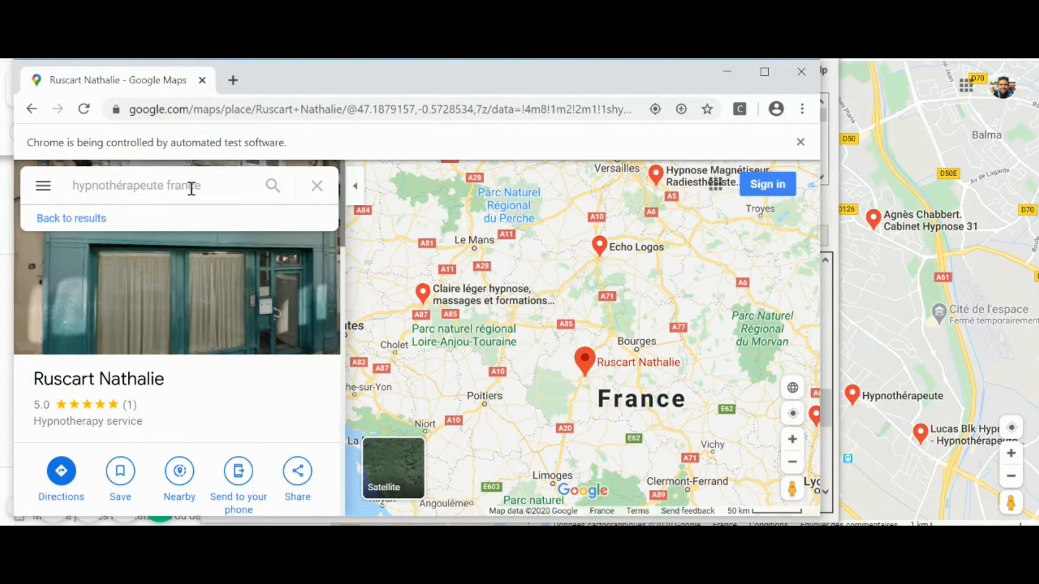
pyautogui.click(270, 465)
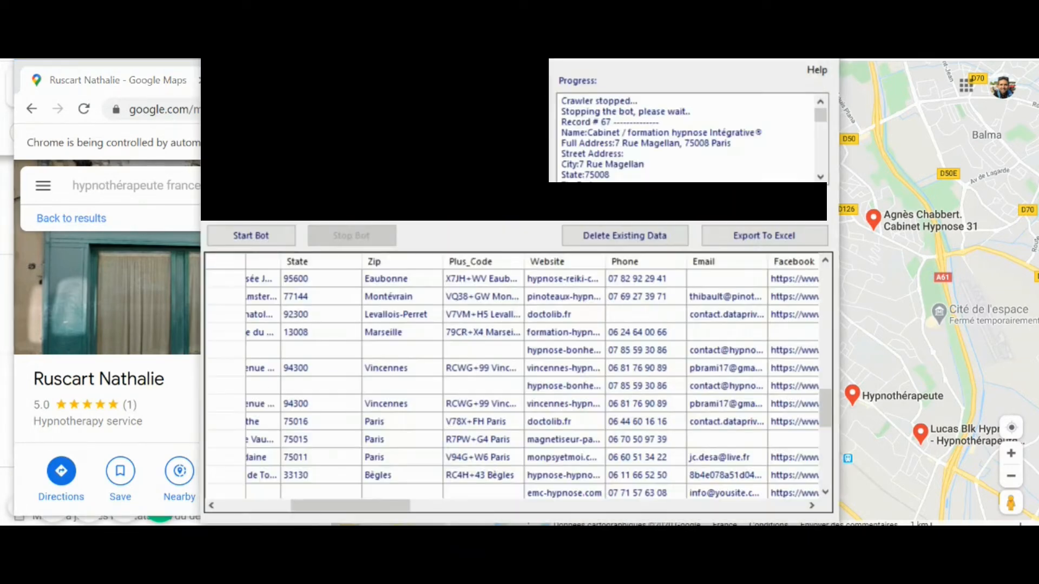
pyautogui.click(278, 241)
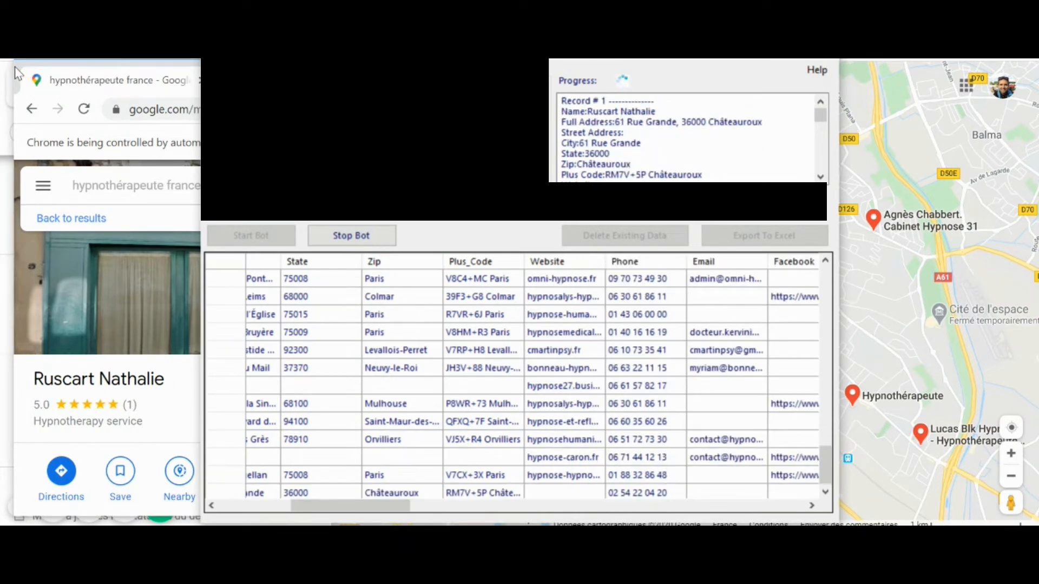
pyautogui.click(18, 73)
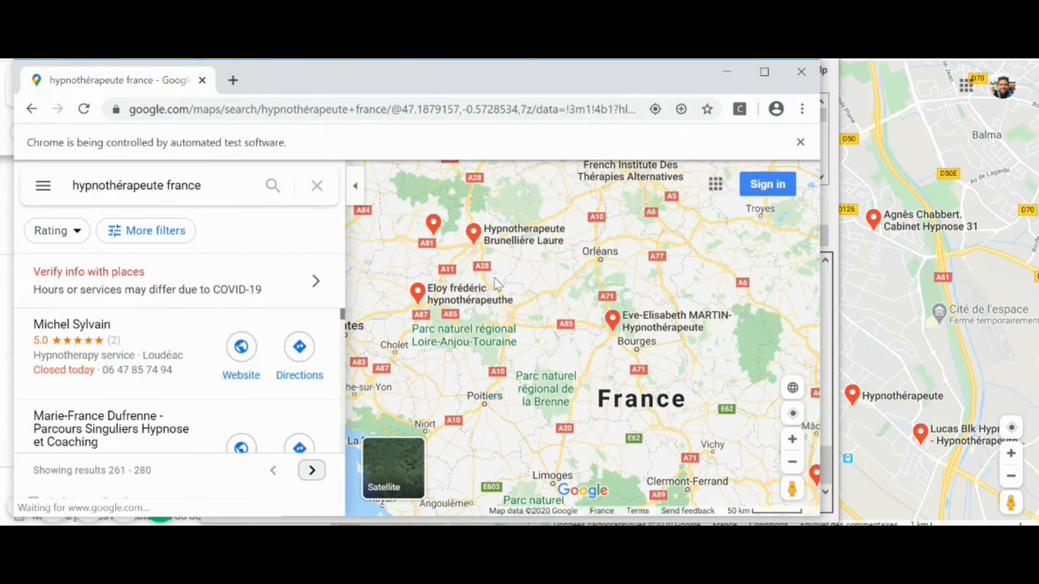
# Open the exported CSV file "test" in Excel from the folder and view its first records
pyautogui.moveTo(515, 340)
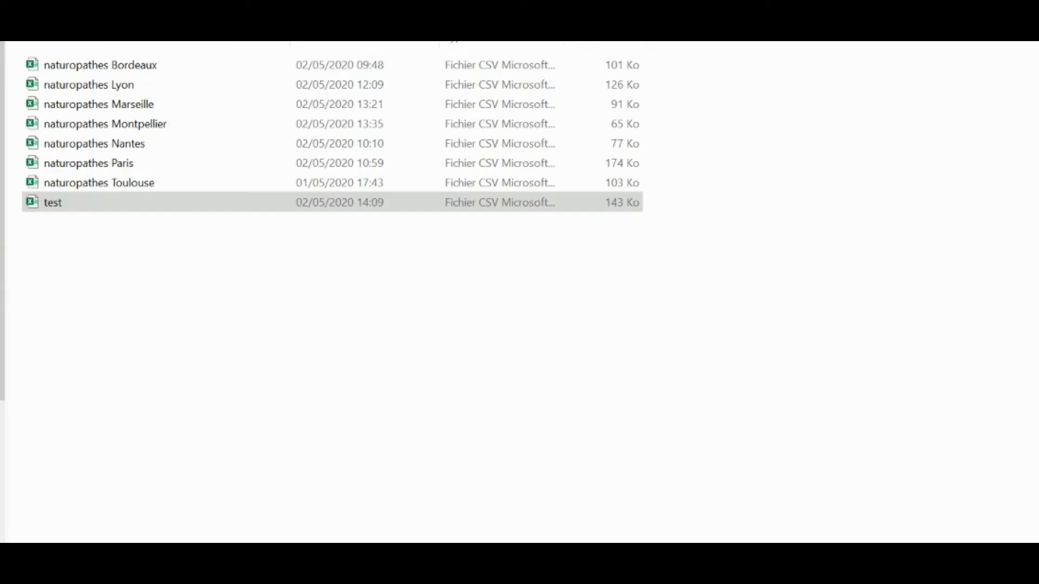
pyautogui.click(58, 488)
pyautogui.doubleClick(151, 206)
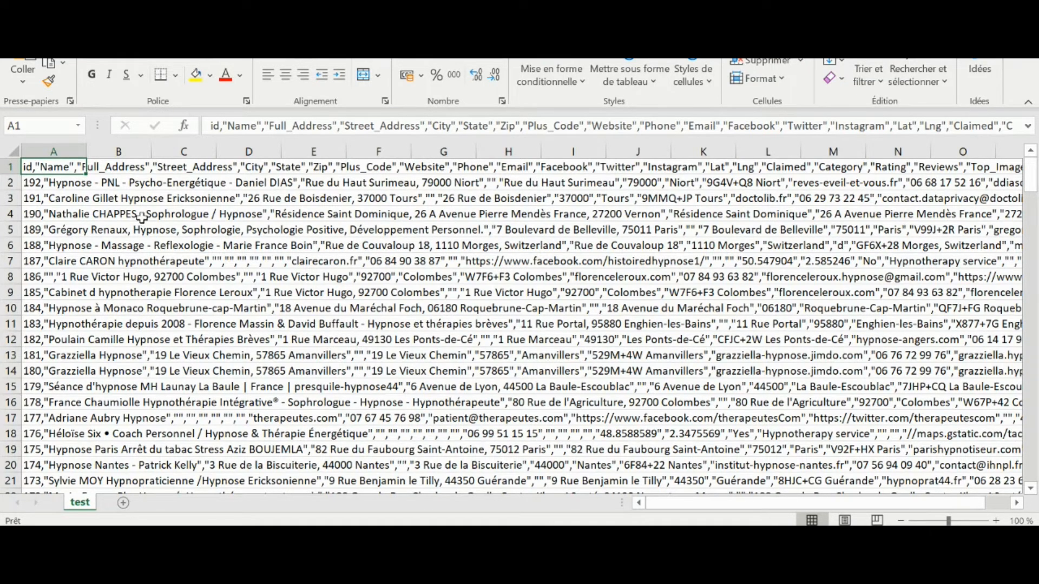
pyautogui.scroll(-1, 163, 253)
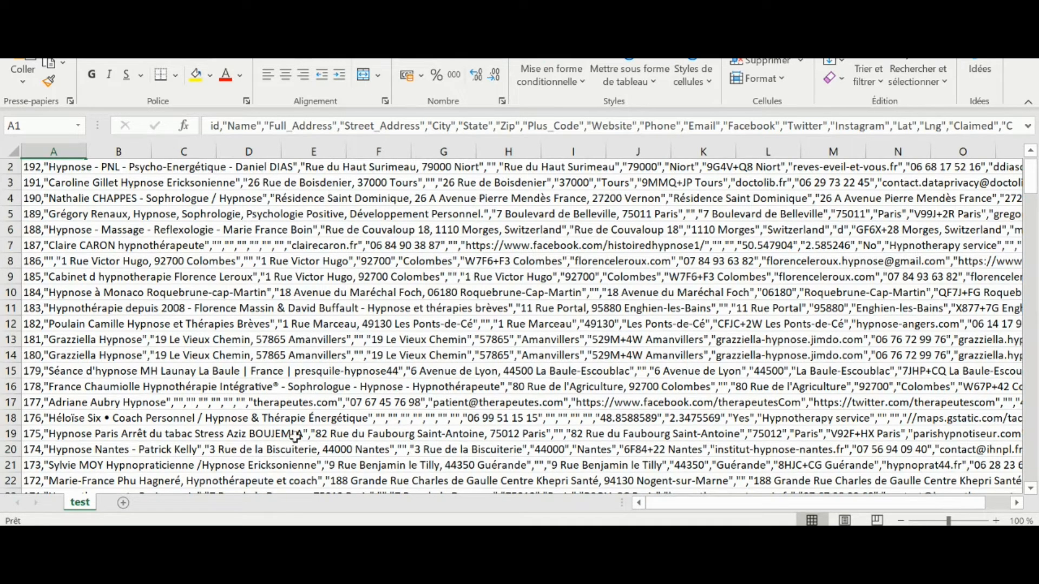
# Check the bot's progress and return to Excel to look through the rows of the test file
pyautogui.click(324, 541)
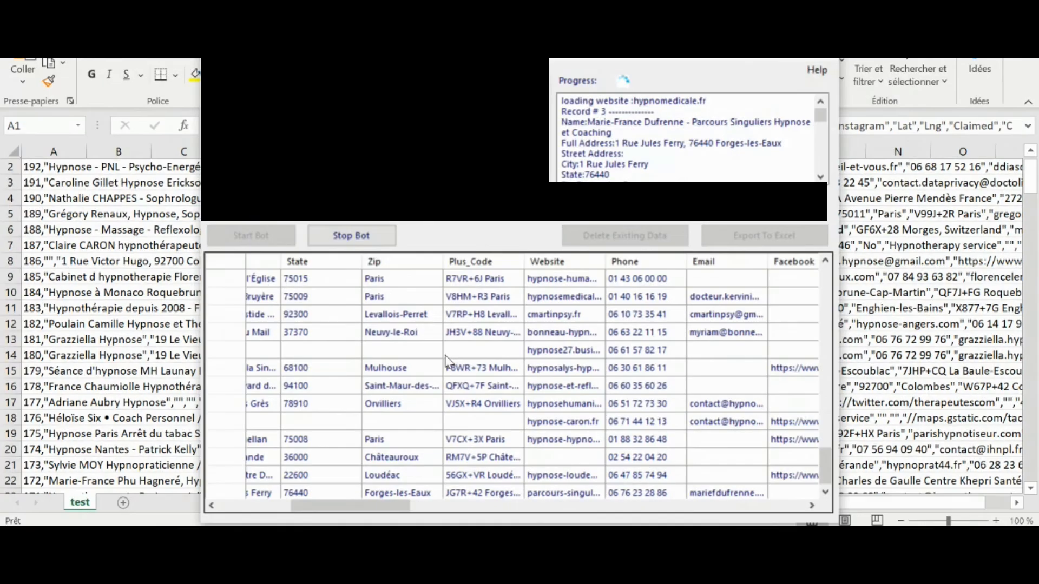
pyautogui.click(121, 285)
pyautogui.scroll(1, 210, 279)
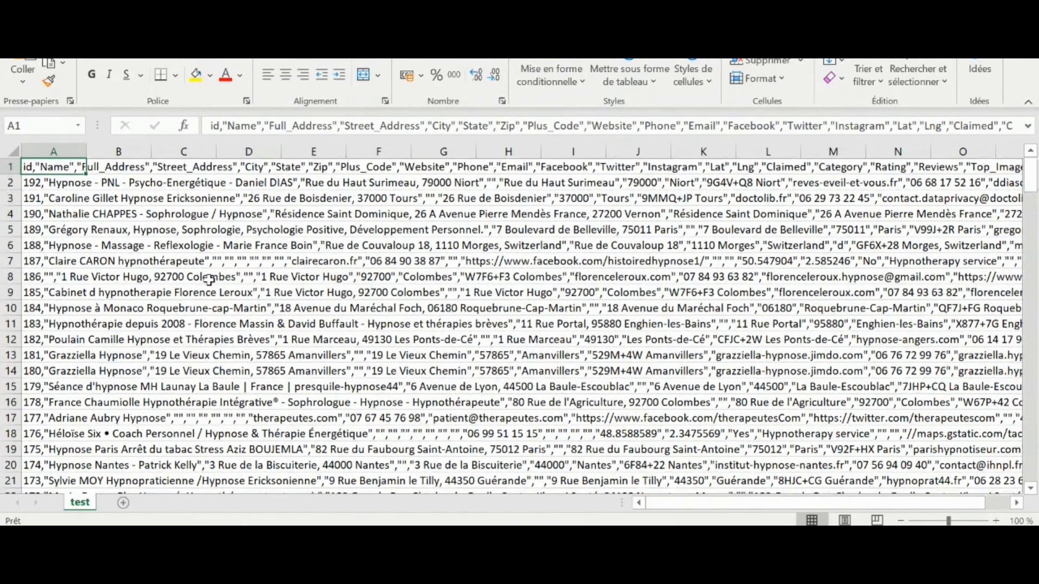
pyautogui.scroll(-6, 209, 279)
pyautogui.scroll(6, 210, 280)
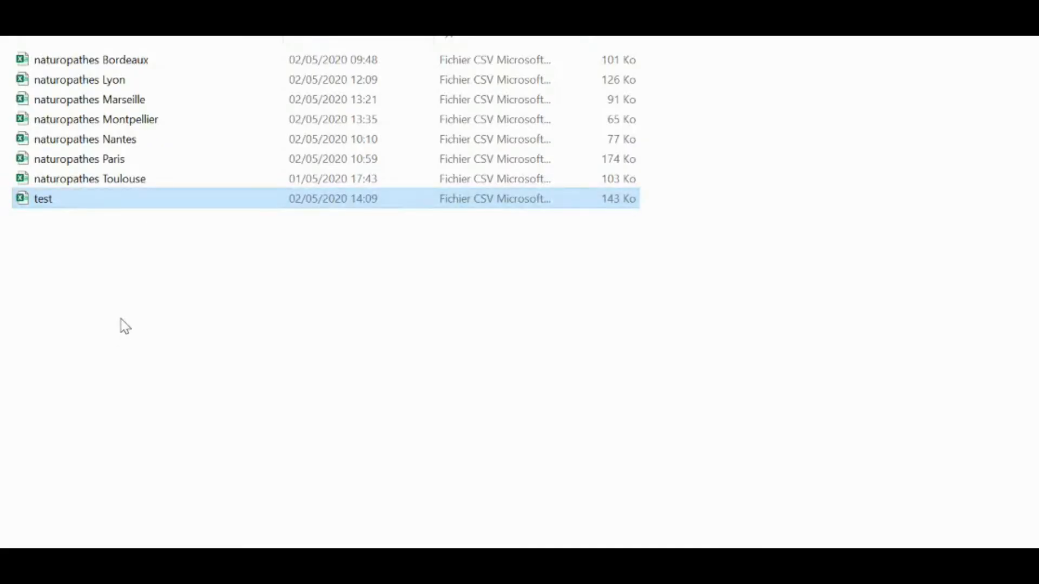
# Open the "naturopathes Nantes" CSV file from the folder and widen its Email column
pyautogui.click(153, 183)
pyautogui.click(160, 141)
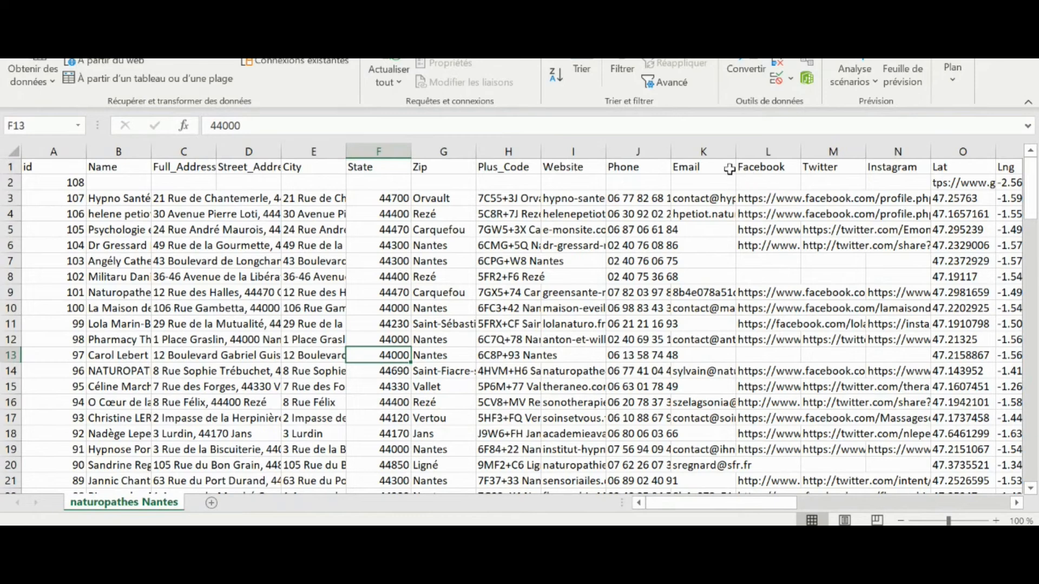
pyautogui.moveTo(743, 152); pyautogui.dragTo(799, 152)
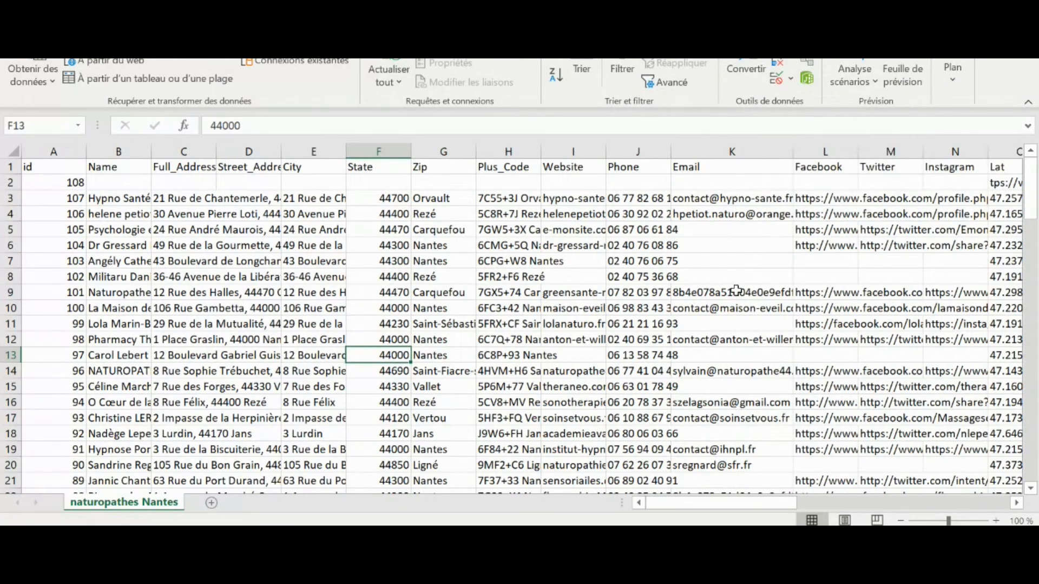
# Look through the naturopath records, including their addresses, phone numbers, emails and social media links
pyautogui.scroll(-1, 736, 290)
pyautogui.scroll(1, 737, 290)
pyautogui.scroll(-1, 541, 325)
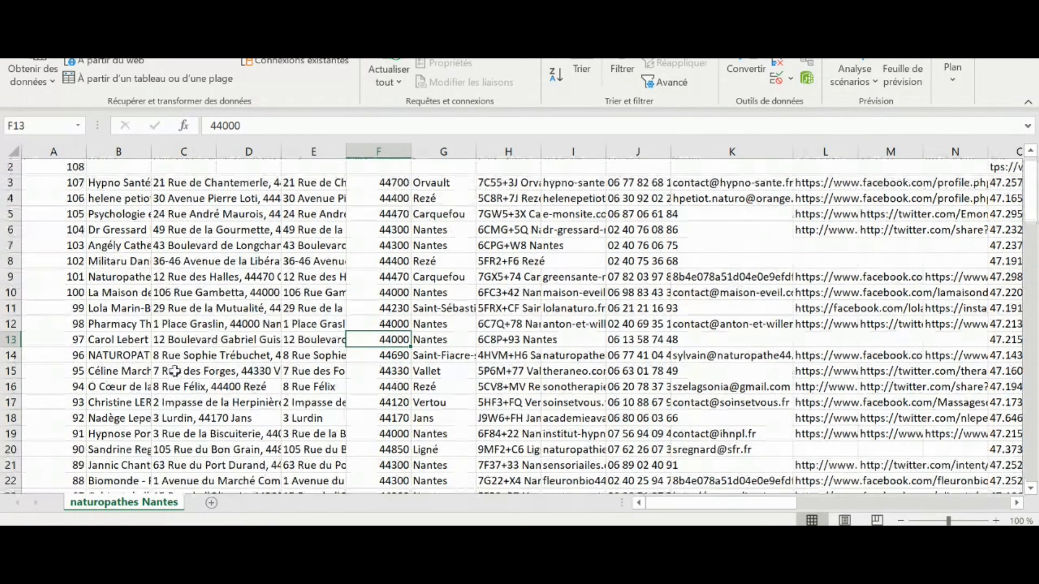
pyautogui.scroll(-2, 174, 371)
pyautogui.scroll(2, 378, 292)
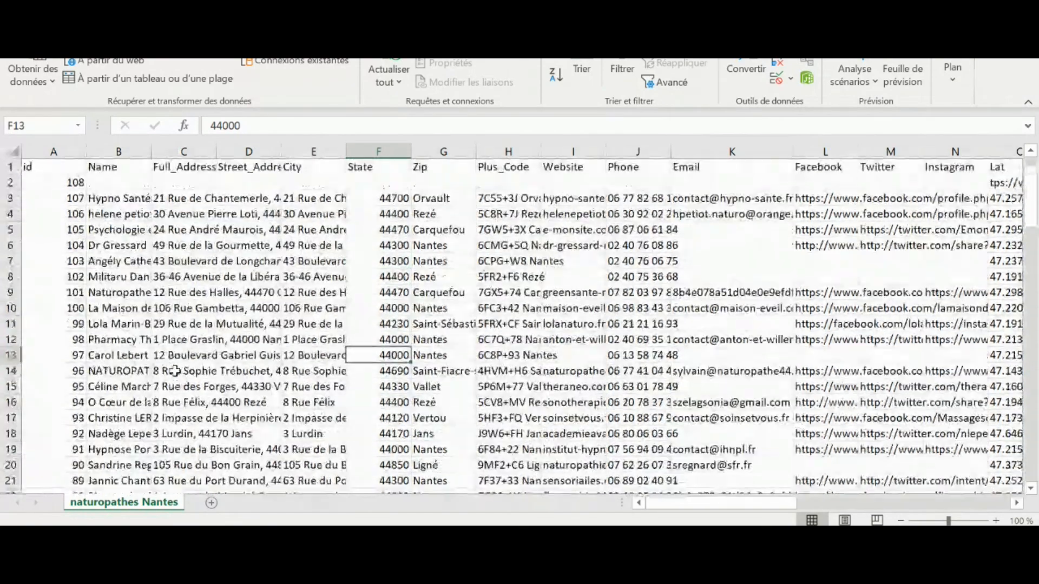
pyautogui.scroll(-1, 404, 284)
pyautogui.scroll(-1, 404, 288)
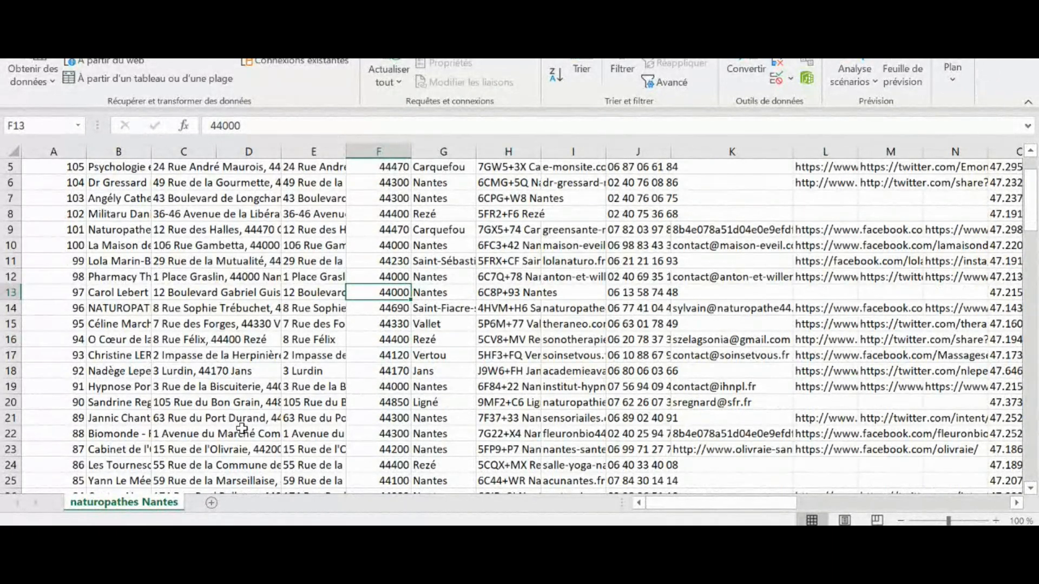
# Switch back to the running bot to check its progress and bring up its automated Google Maps browser window
pyautogui.click(286, 541)
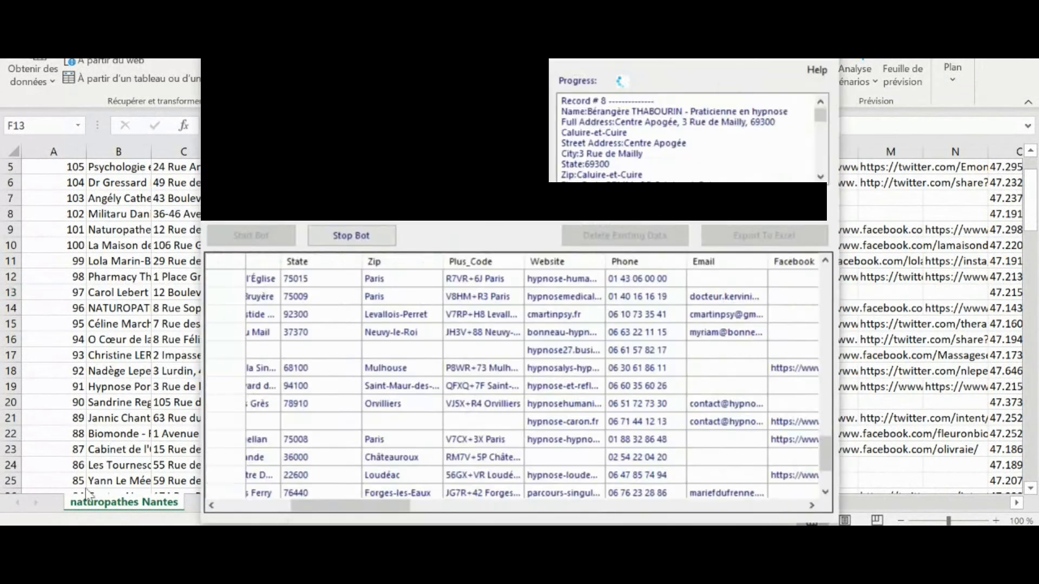
pyautogui.click(286, 541)
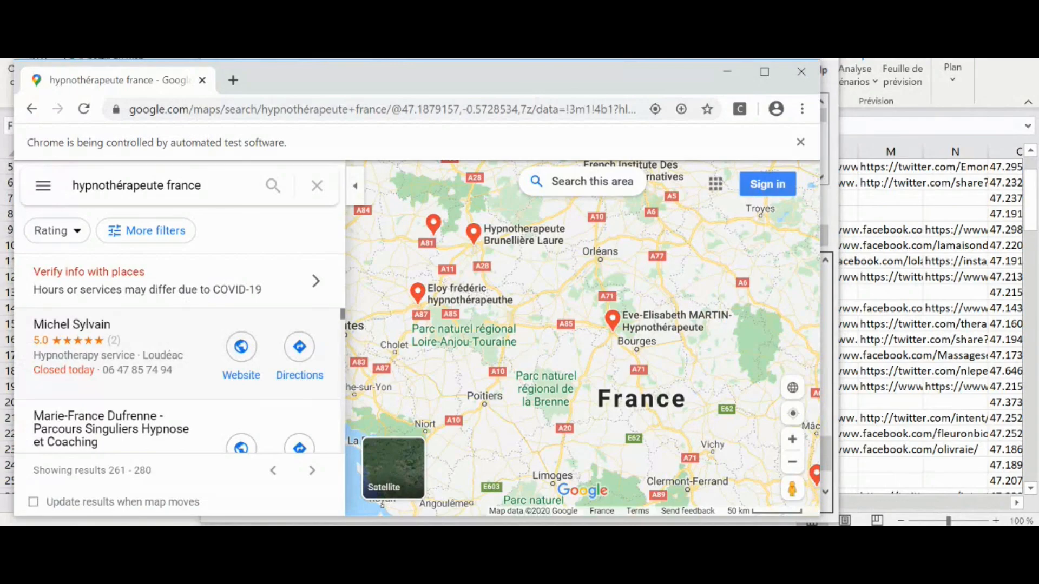